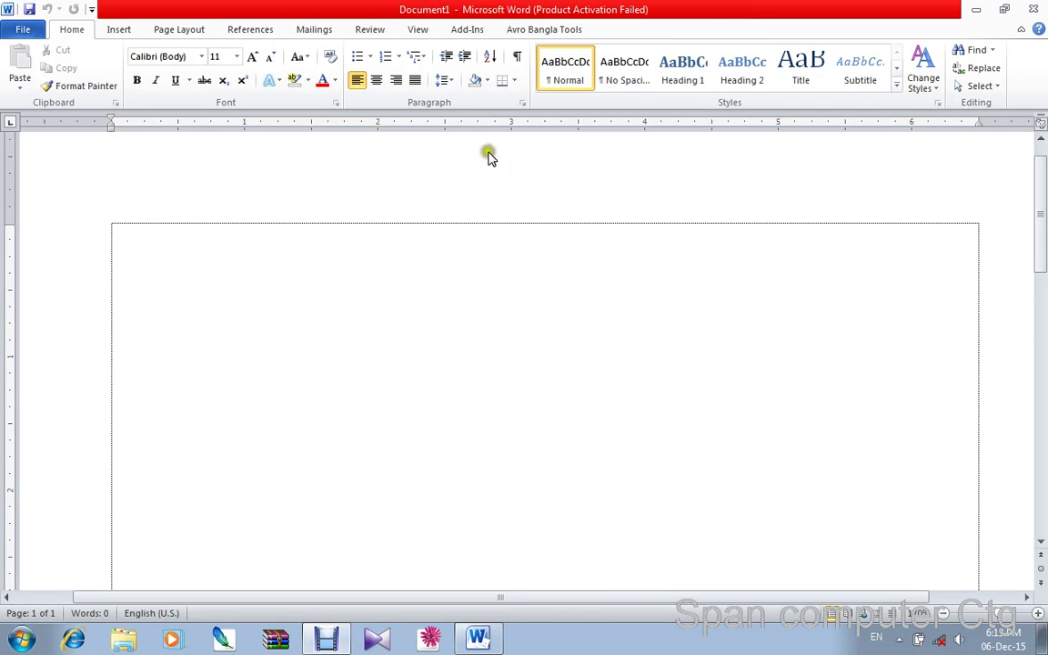
Set the font to SutonnyMJ and enter the word কলম at the start of the blank document.
left_click(325, 272)
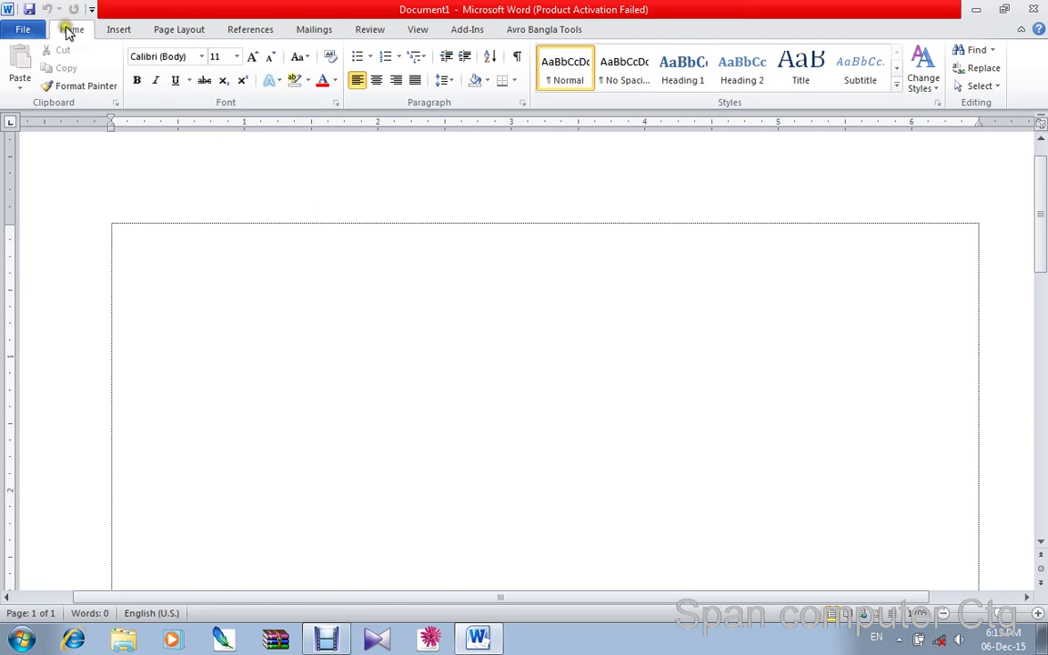
left_click(201, 58)
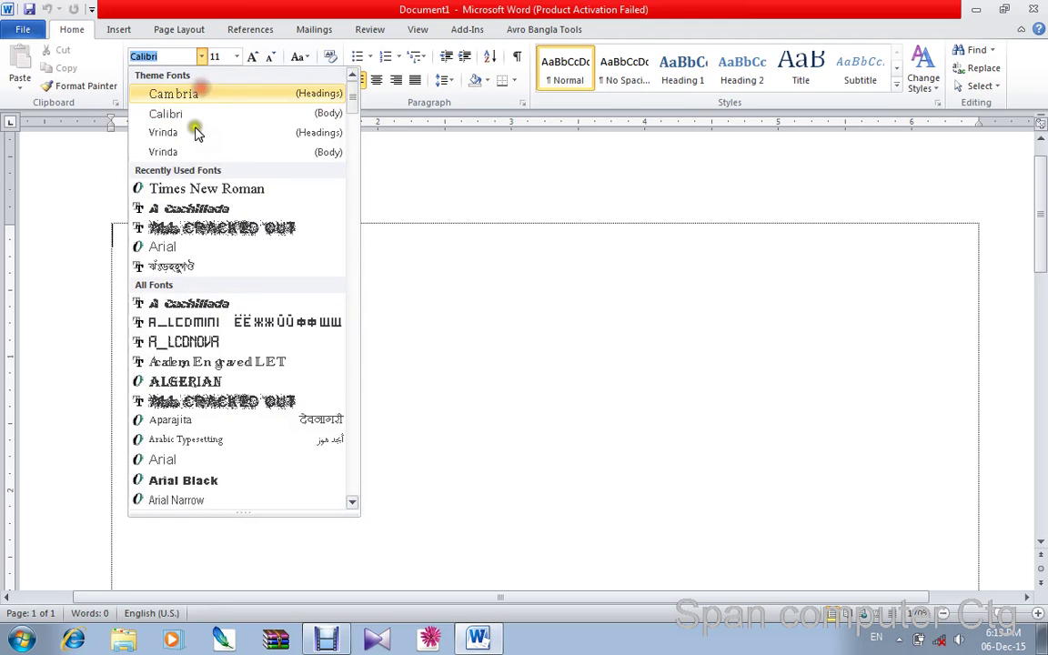
left_click(177, 270)
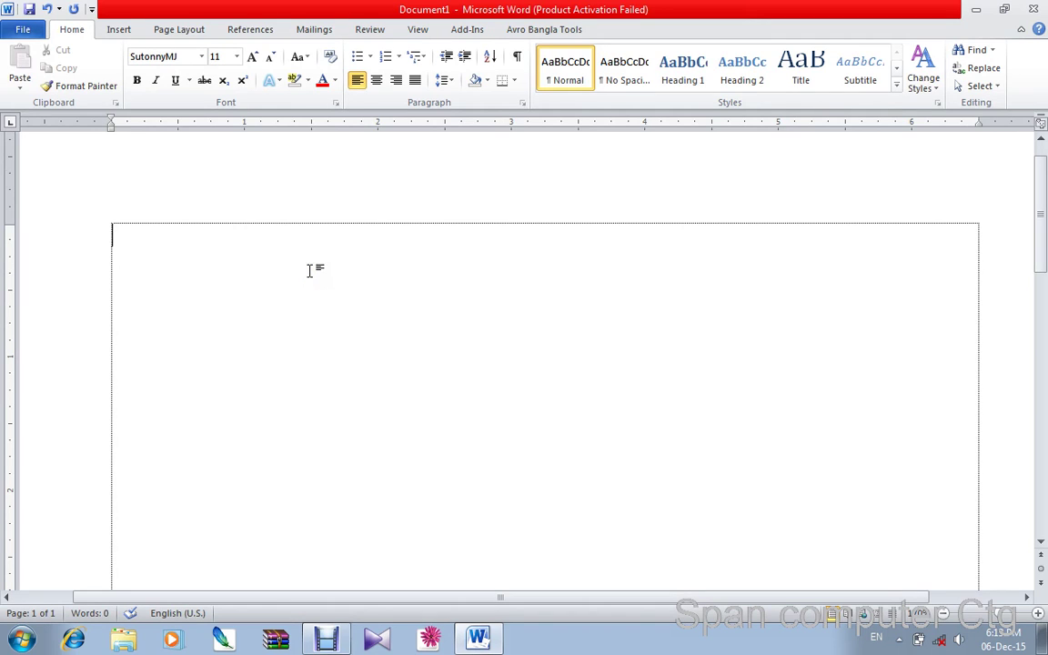
type("Kjm")
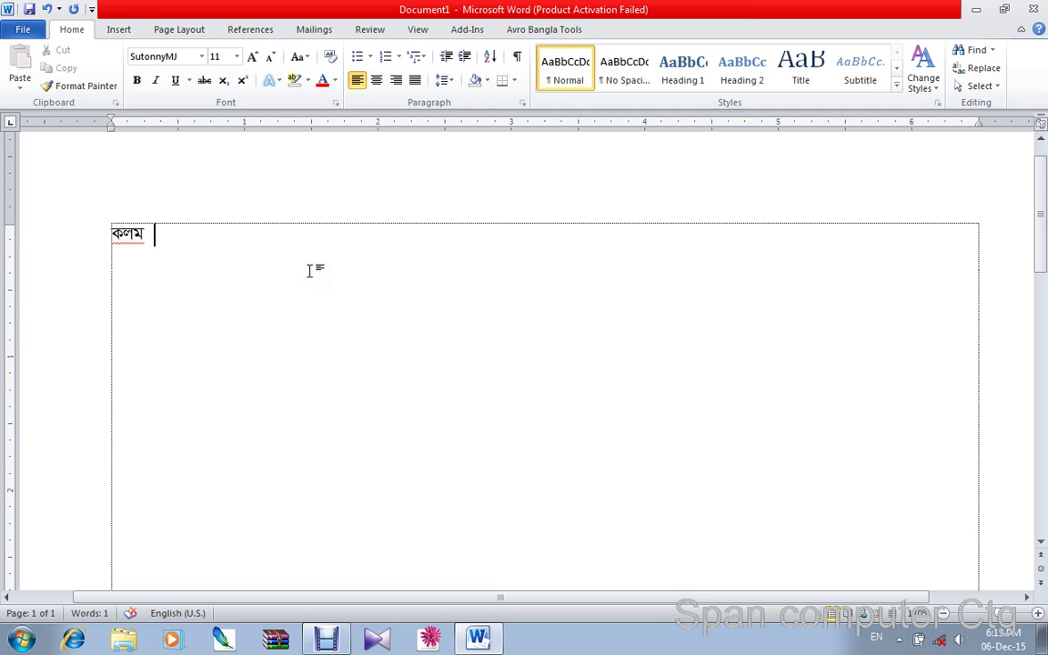
Switch Avro Keyboard to Bangla mode and enter "কলম আমি" phonetically after the first word.
left_click(439, 15)
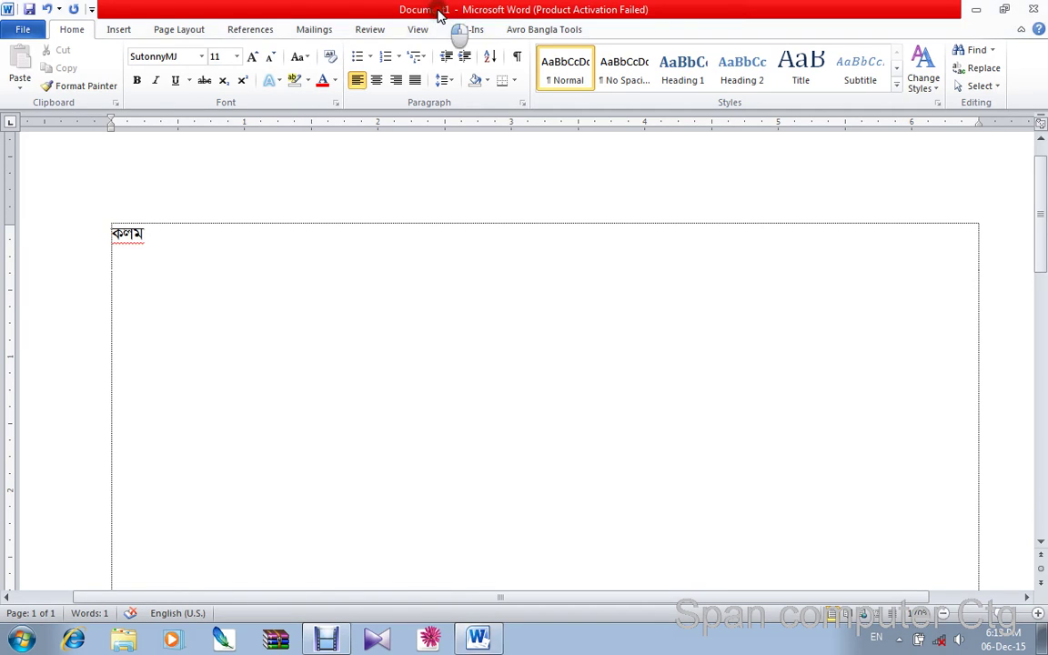
left_click(323, 258)
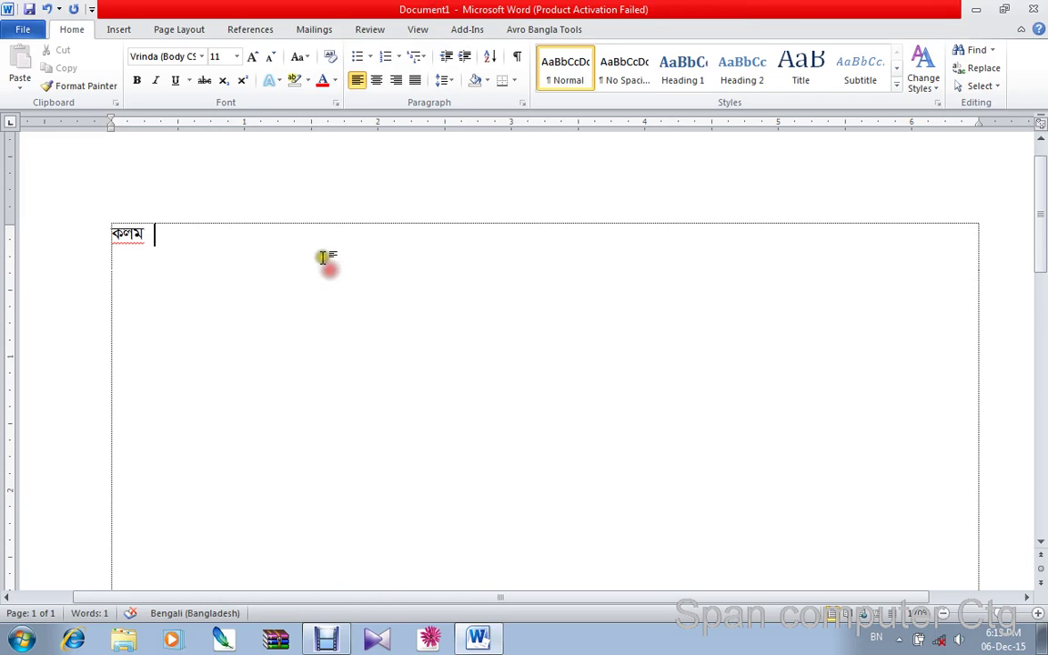
type("kl")
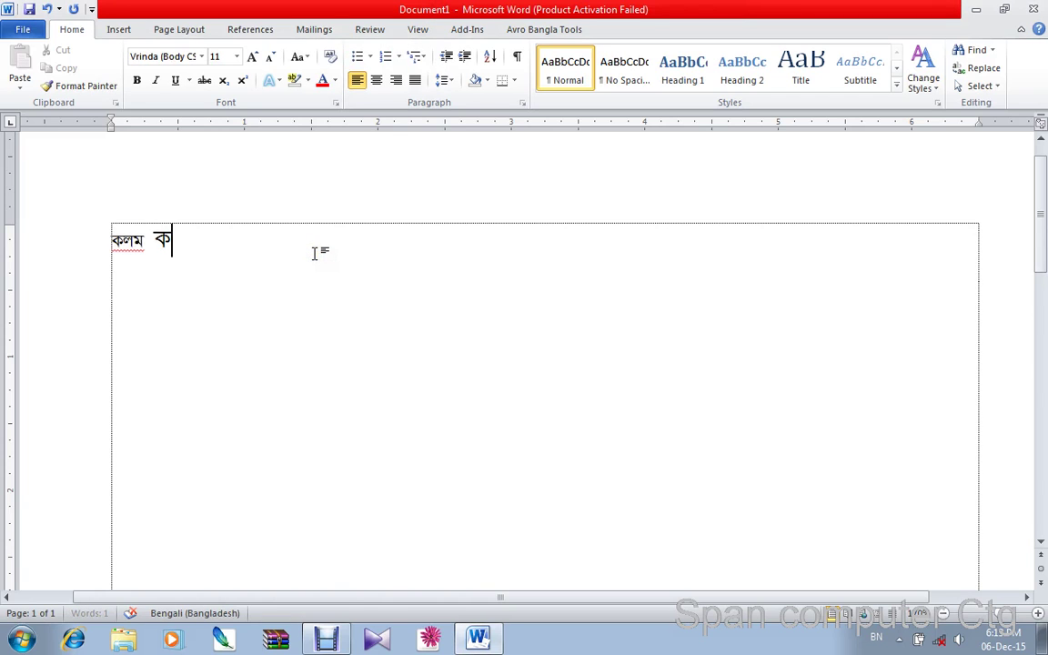
key("BackSpace")
type("olm")
key("BackSpace")
type("om")
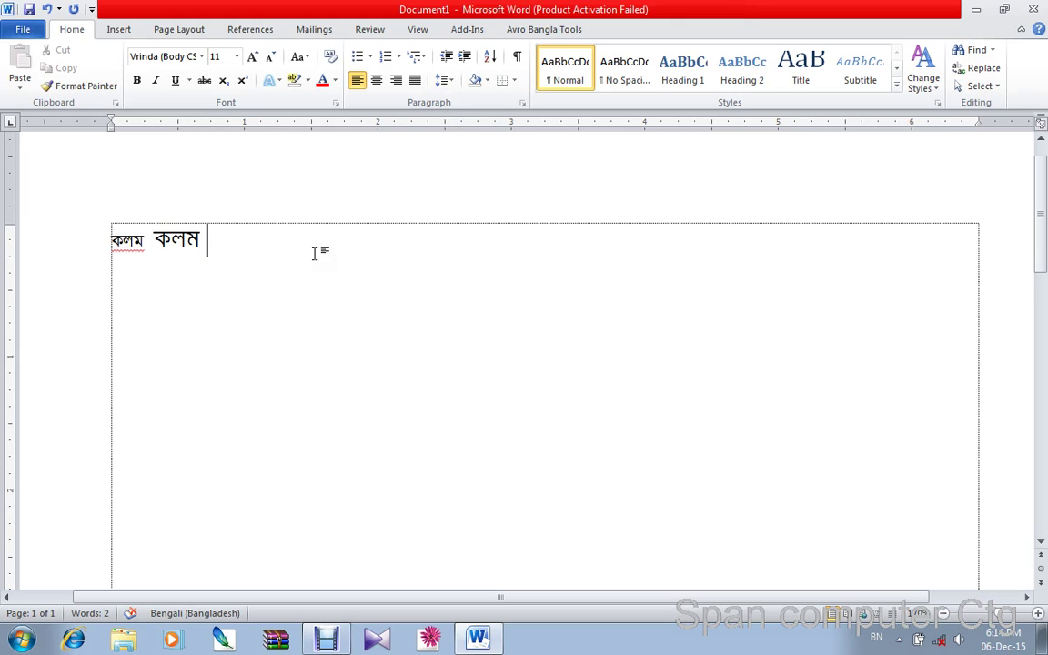
type("আম")
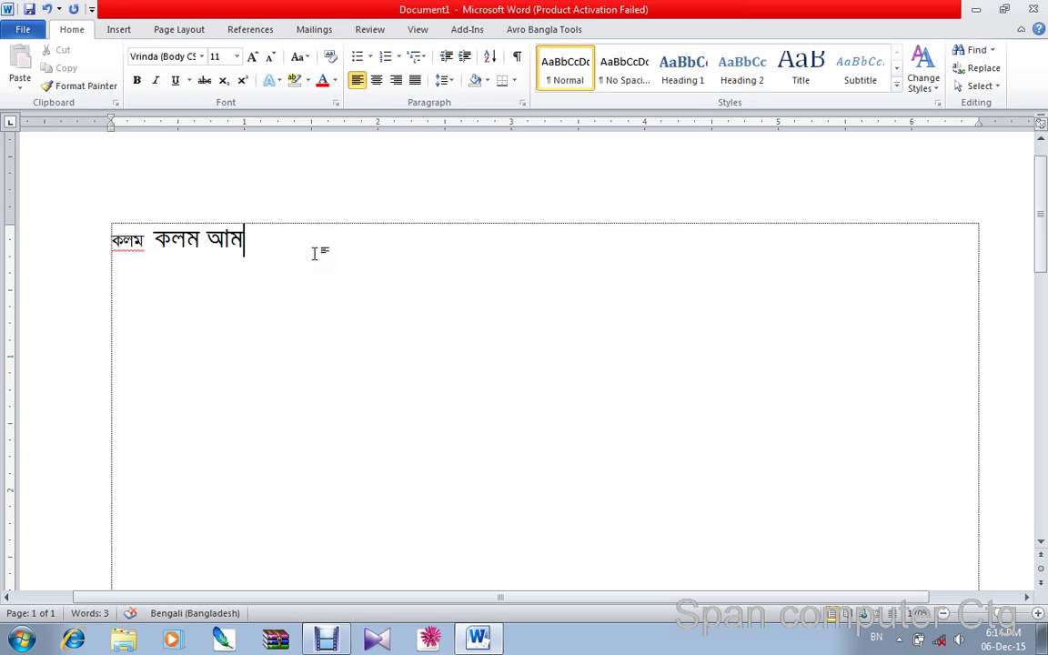
type("ি")
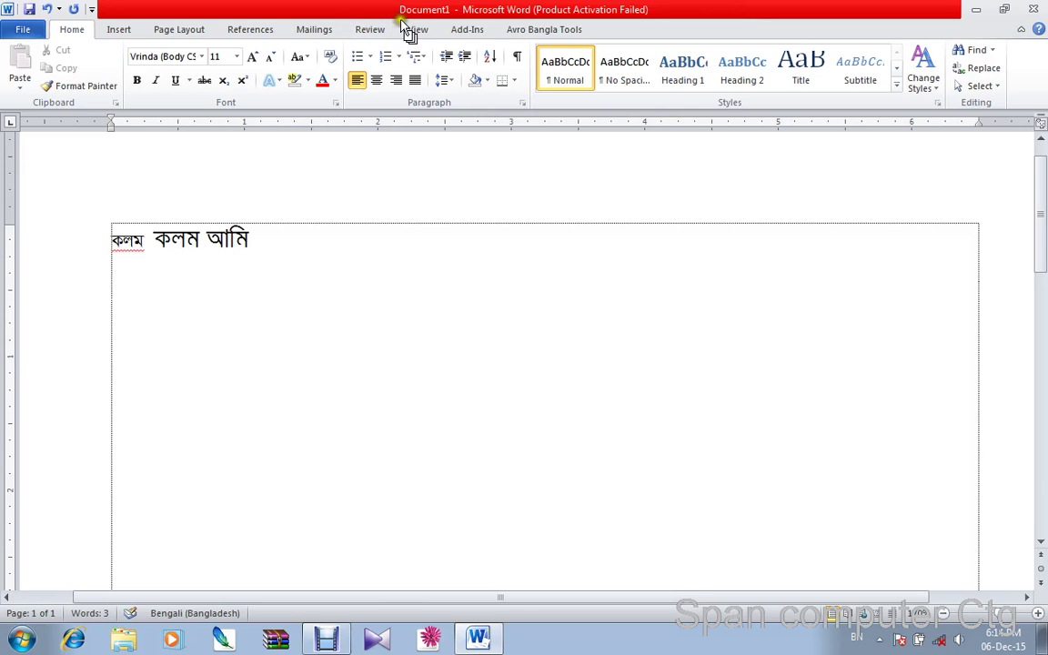
Switch back to English input, set the font to Times New Roman and enter "ami" after the Bangla words.
left_click(432, 11)
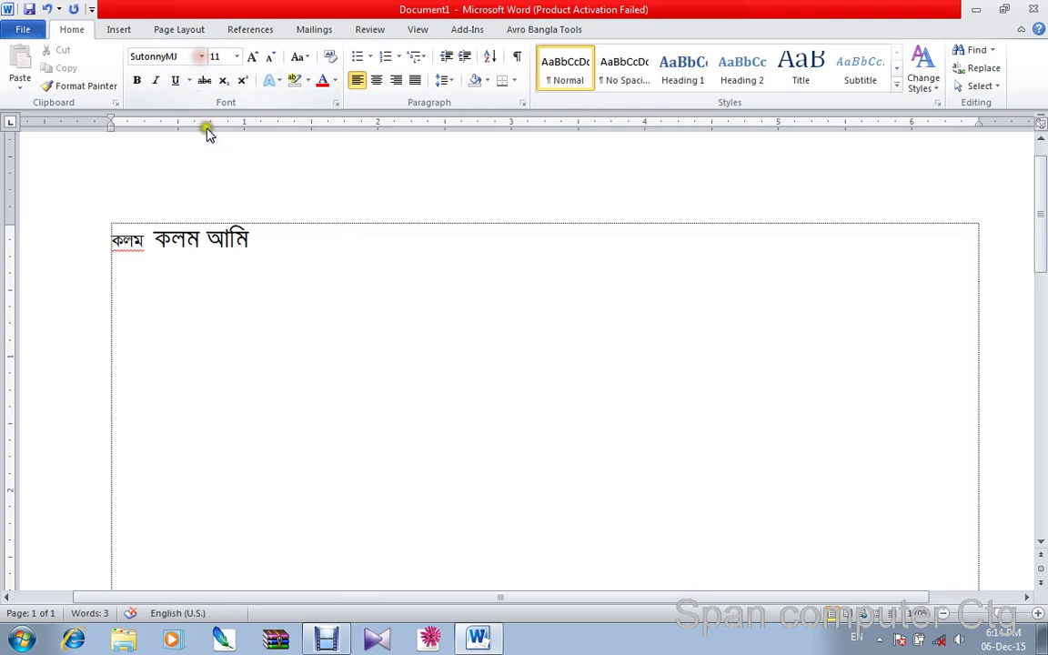
left_click(201, 56)
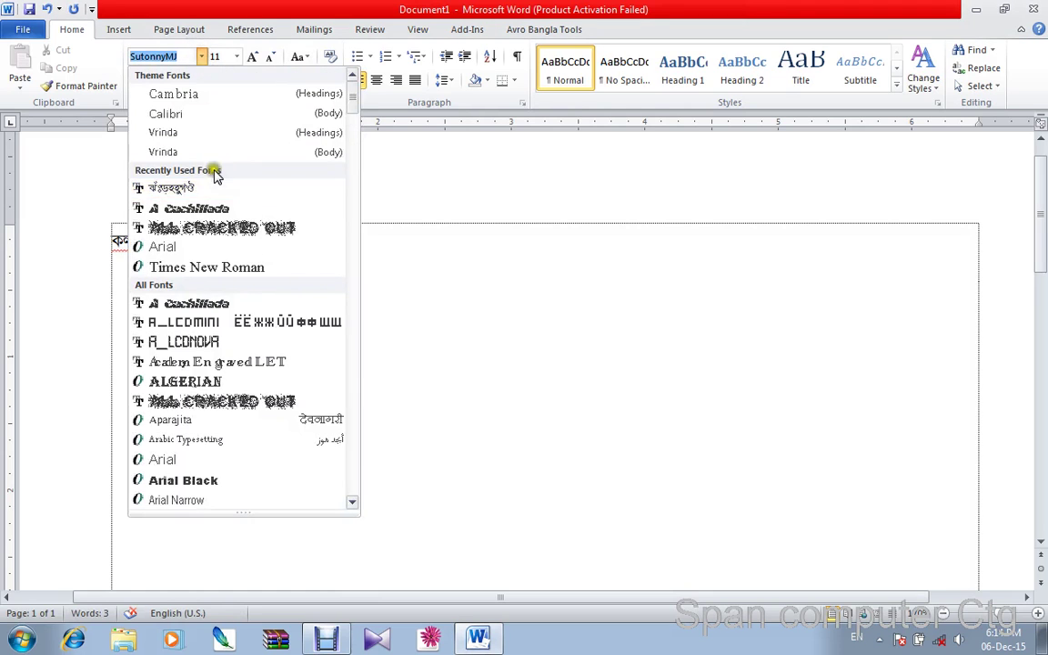
left_click(230, 267)
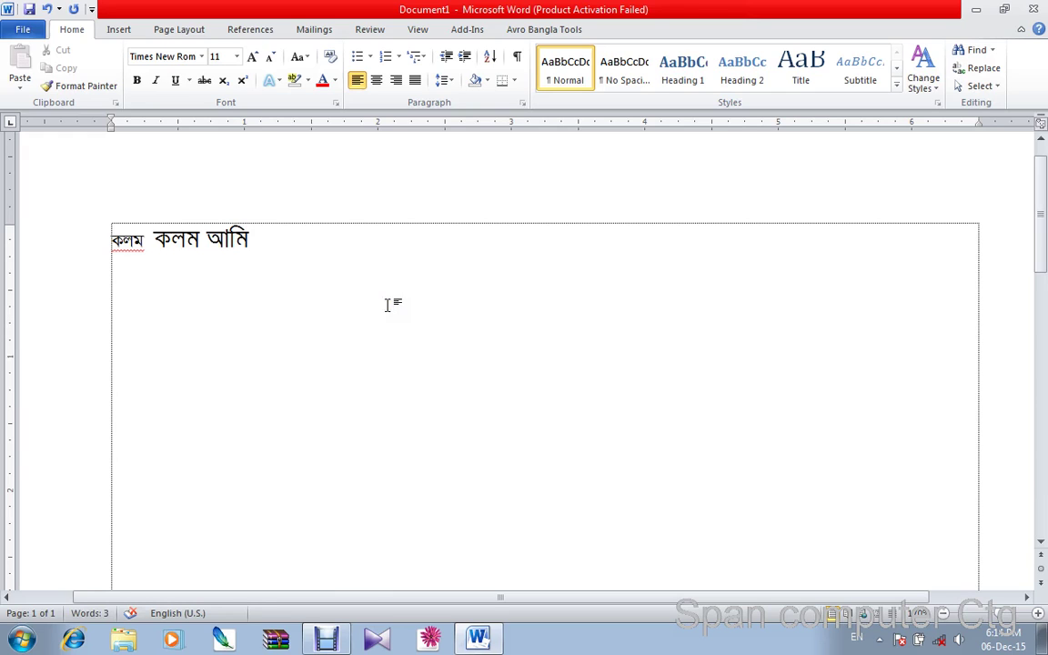
type("ami")
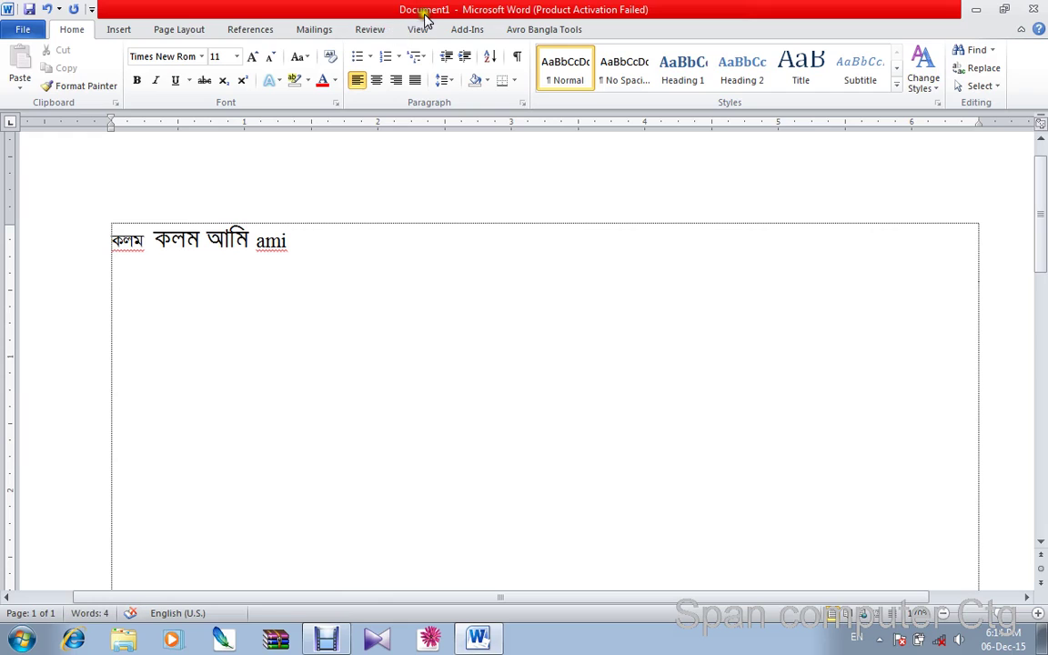
Enter আমি after "ami" in Avro Bangla mode and return to English input.
key("F12")
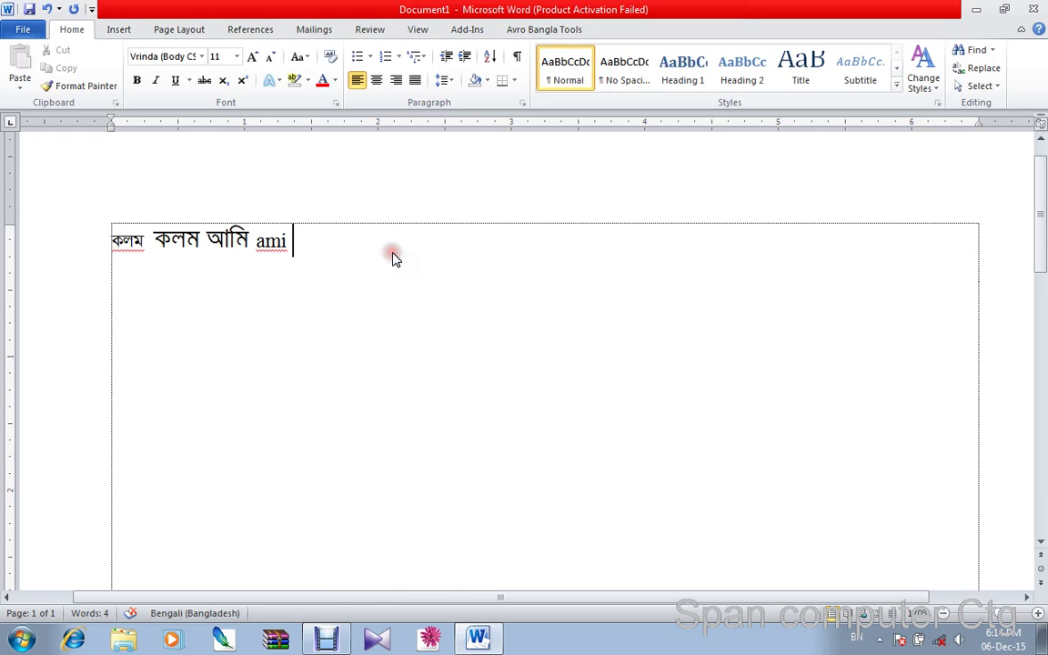
type("am")
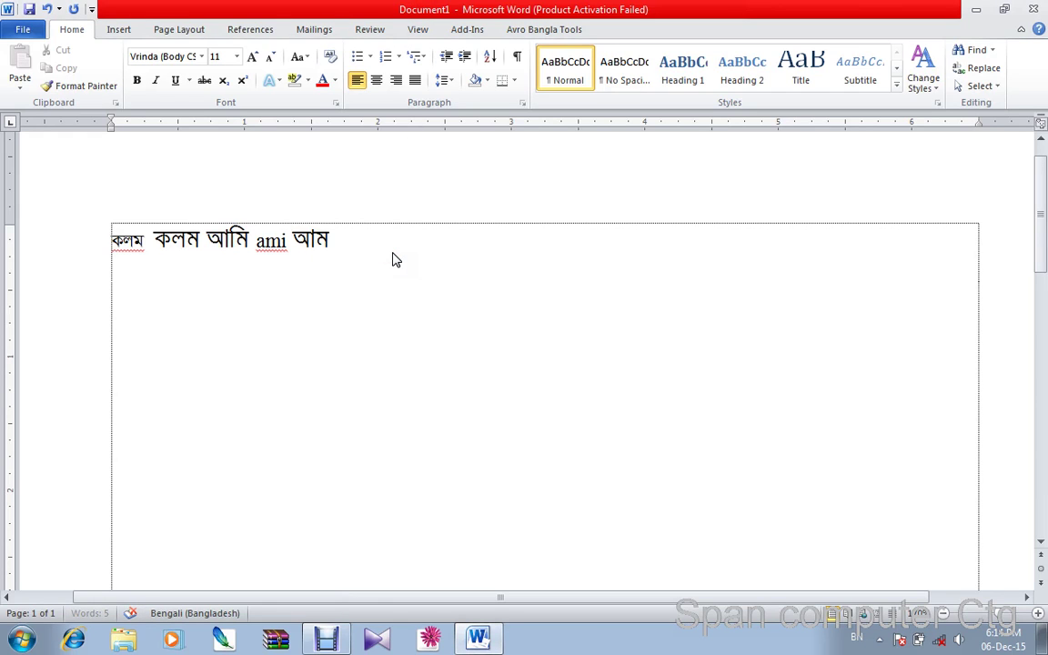
type("i")
key("F12")
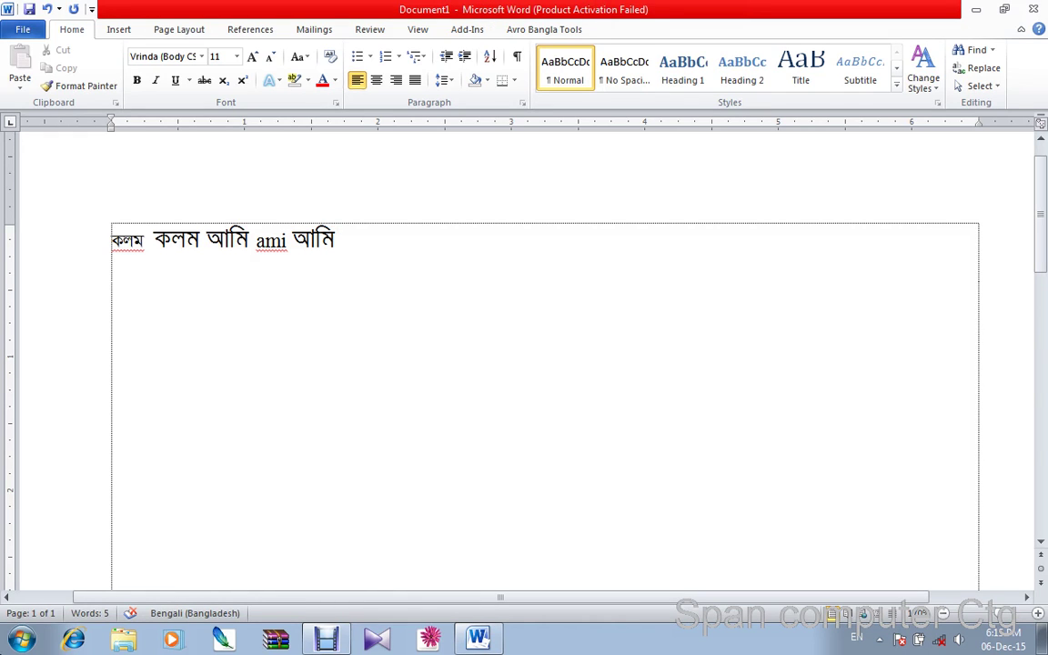
Locate the Avro Keyboard folder among the installed programs and examine its entries.
left_click(20, 644)
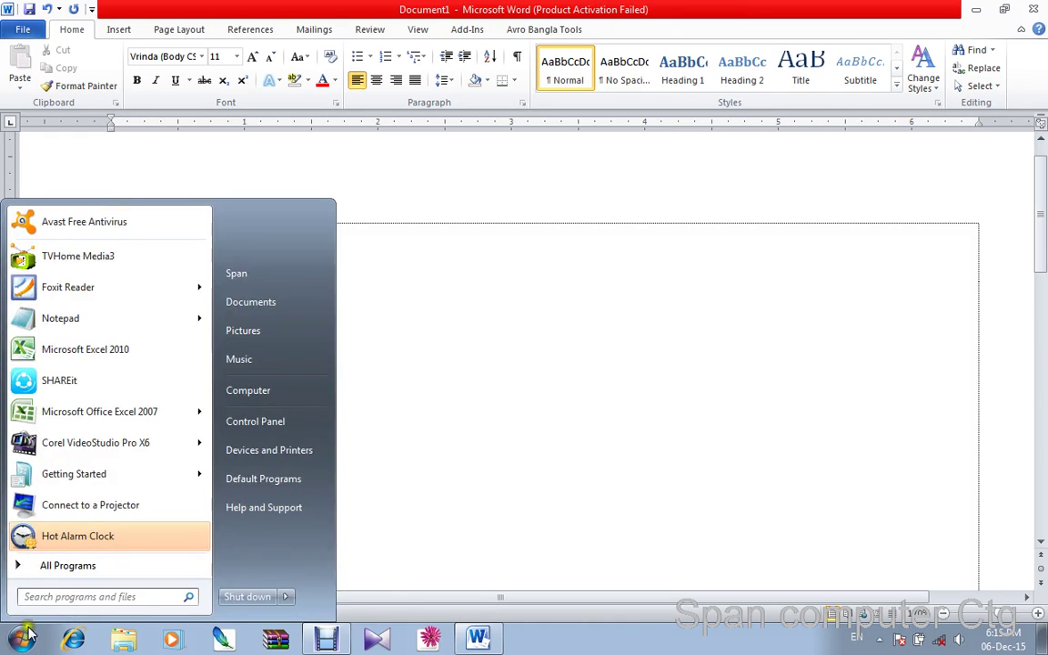
left_click(76, 569)
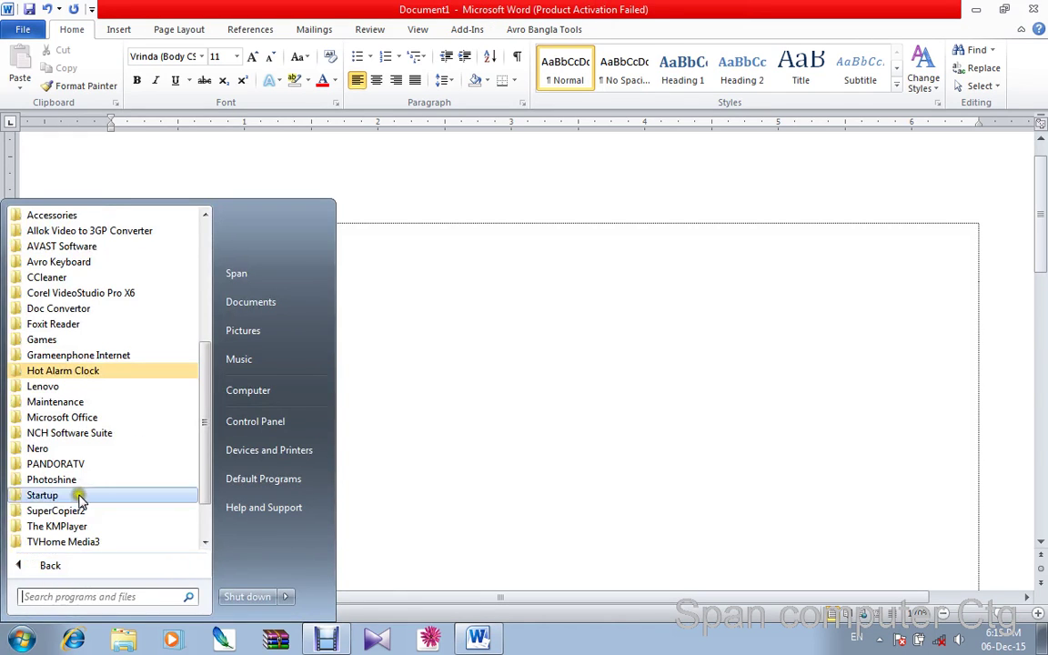
left_click(80, 263)
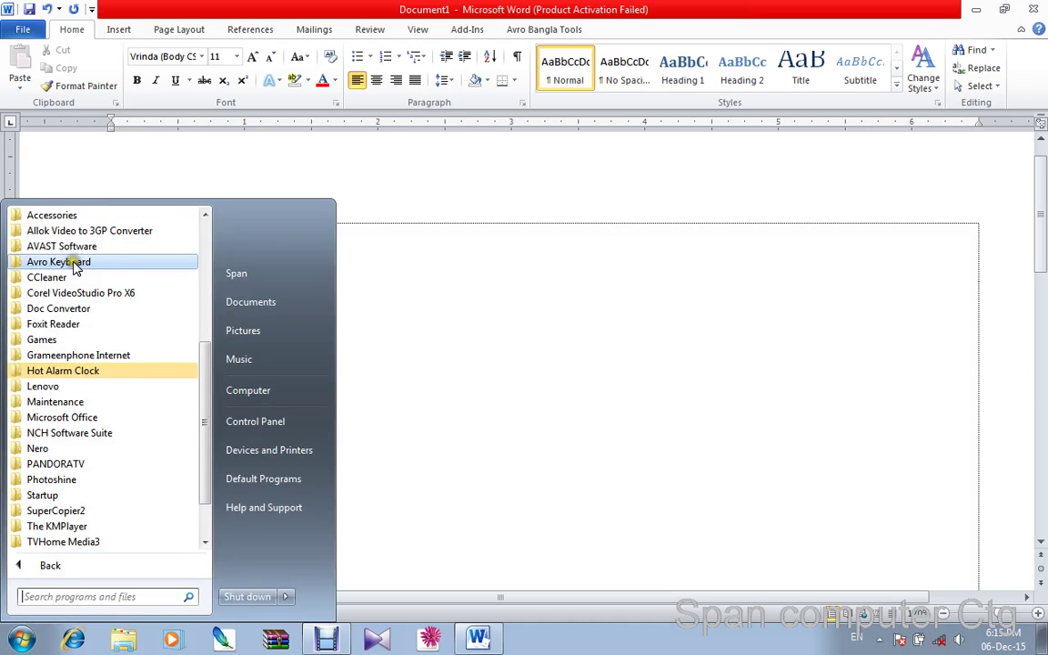
left_click(65, 262)
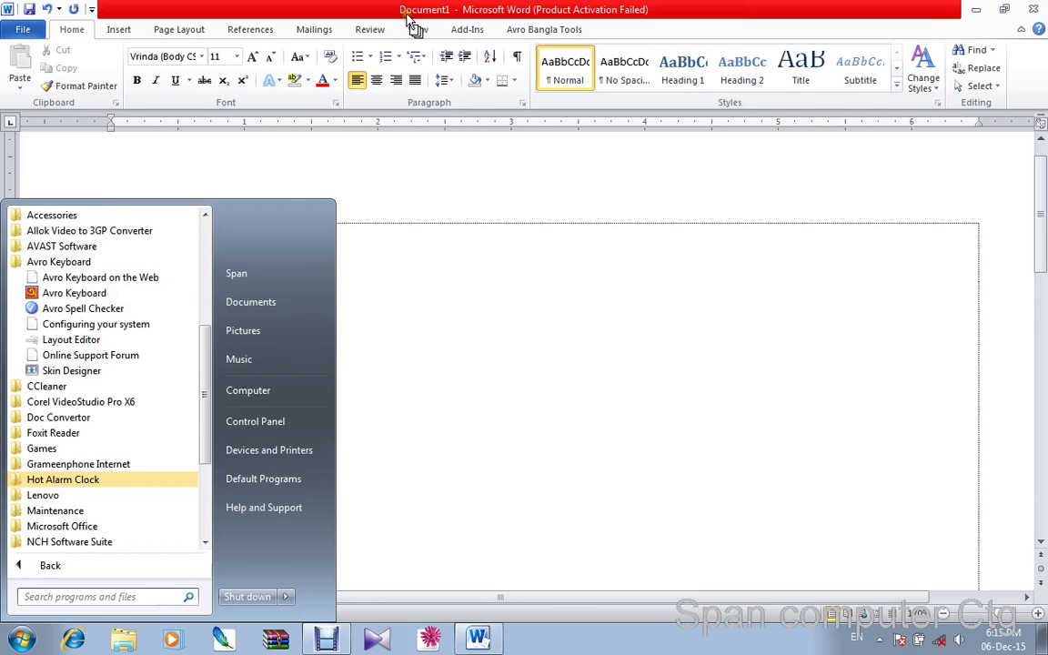
left_click(384, 465)
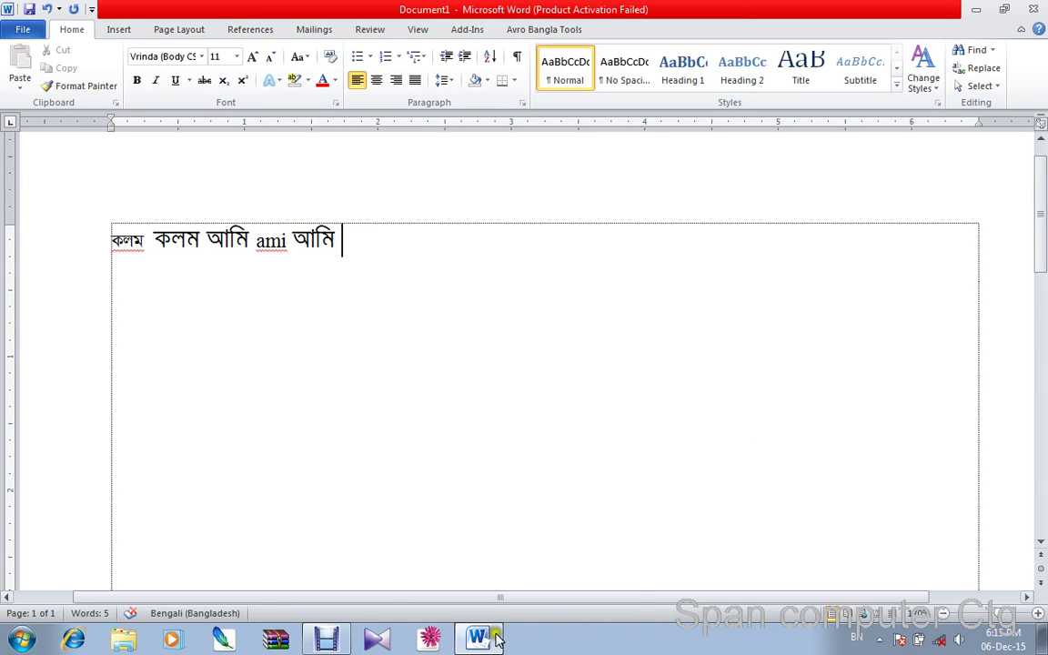
type("মা")
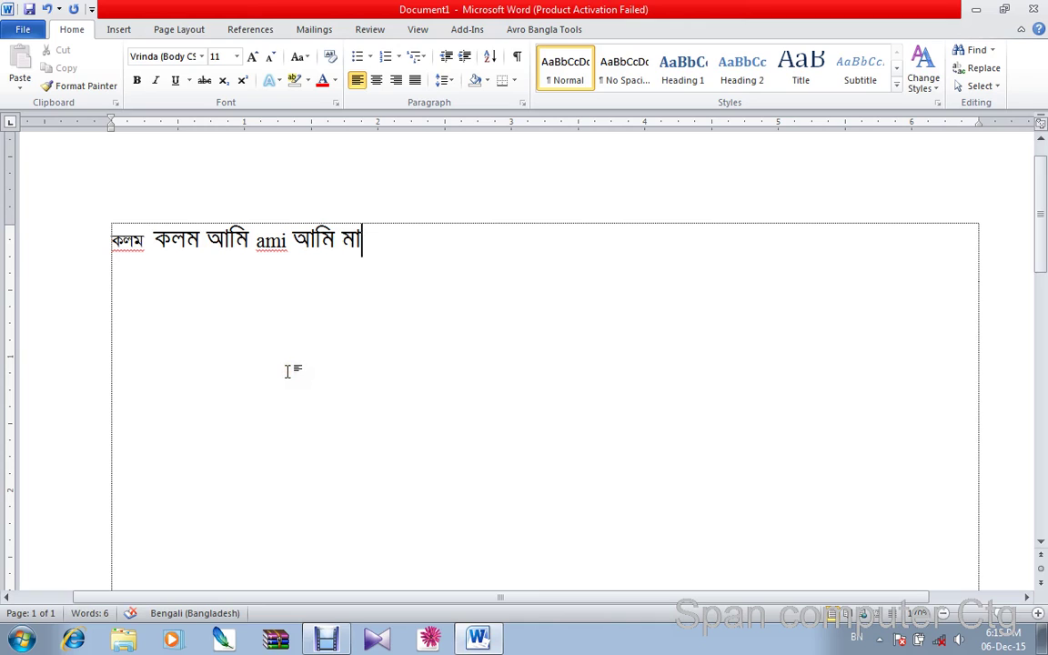
type("ও")
key("BackSpace")
type("উ")
key("BackSpace")
type("উচ")
key("BackSpace")
key("BackSpace")
key("BackSpace")
key("BackSpace")
Enter "কী ব" phonetically at the end of the line, correcting mistyped letters.
type("ক")
type("ি")
key("BackSpace")
type("িছু")
key("BackSpace")
key("BackSpace")
key("BackSpace")
type("ী")
type("ব")
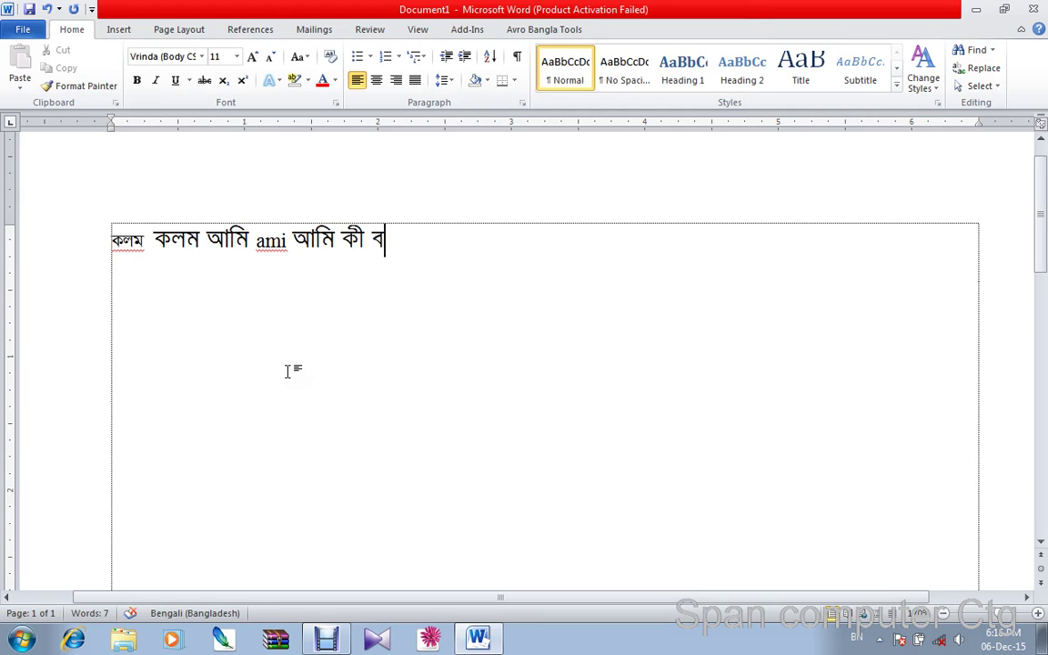
type("u")
key("BackSpace")
Open the Avro Phonetic layout viewer and enlarge the chart to examine the key for each Bangla letter.
key("F12")
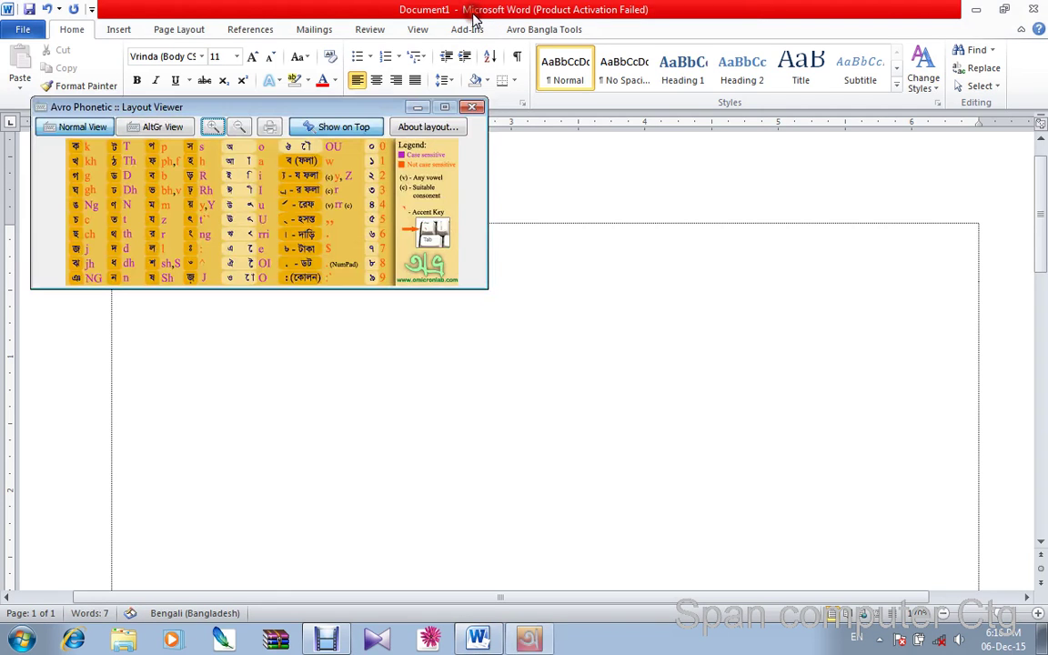
left_click_drag(346, 108, 408, 53)
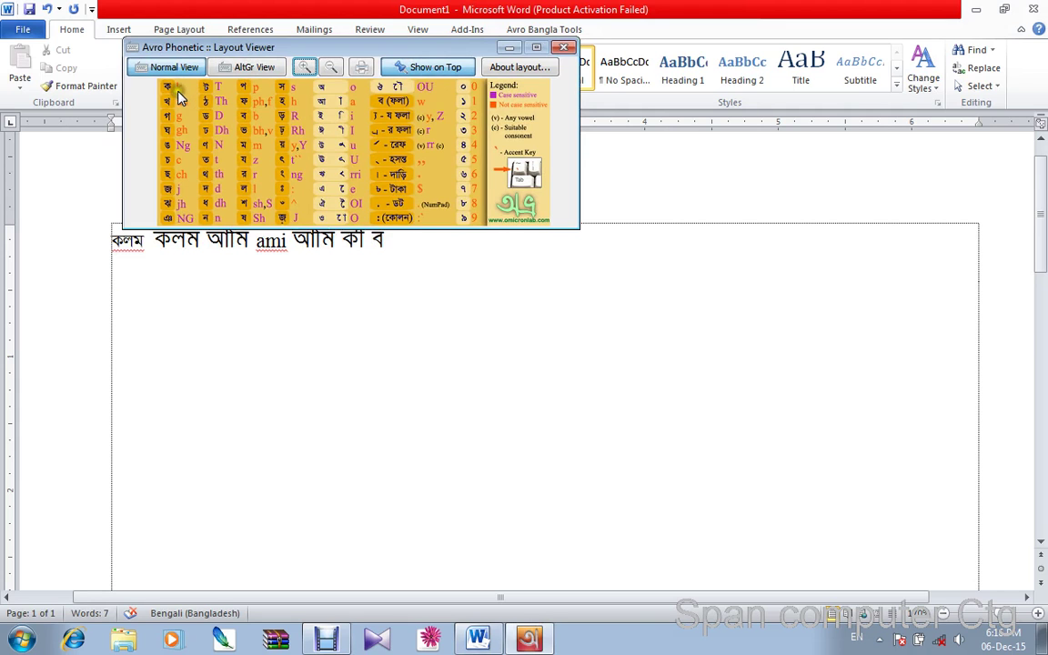
left_click(303, 71)
left_click(303, 70)
left_click(303, 70)
left_click(303, 70)
left_click(303, 70)
left_click(303, 70)
left_click(303, 70)
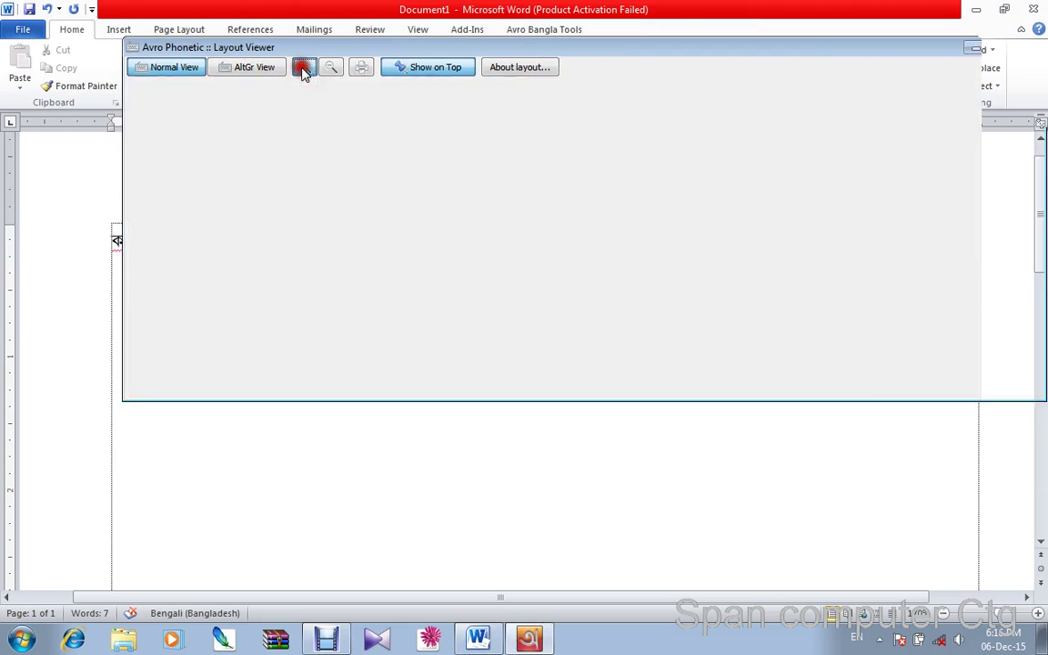
left_click(331, 67)
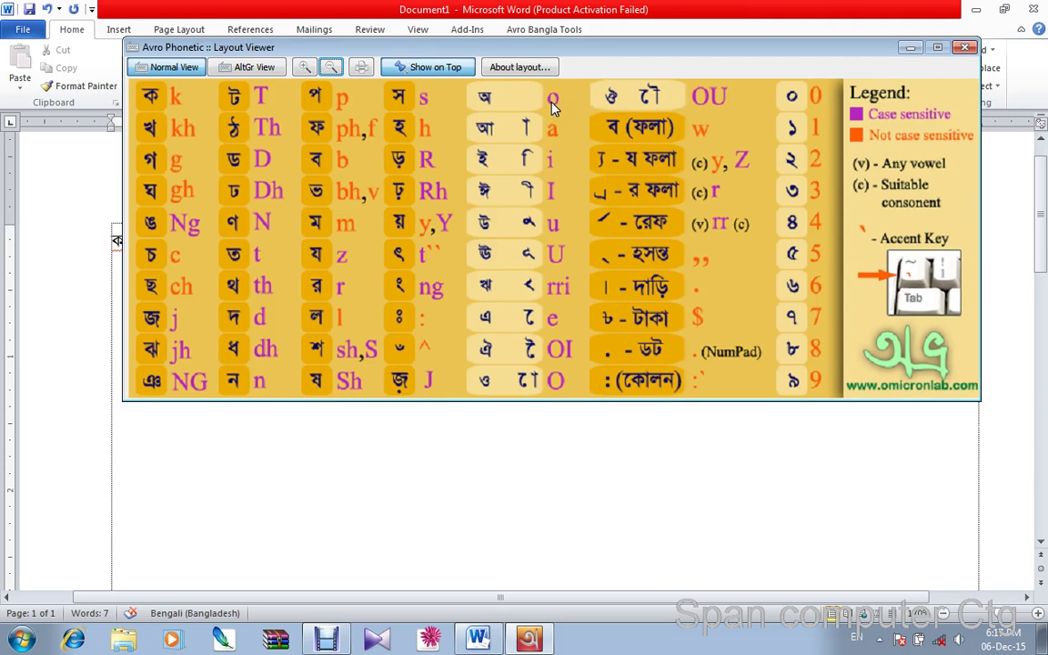
Move the layout viewer below the text line and enter অমর at the end of the line.
left_click_drag(541, 45, 537, 401)
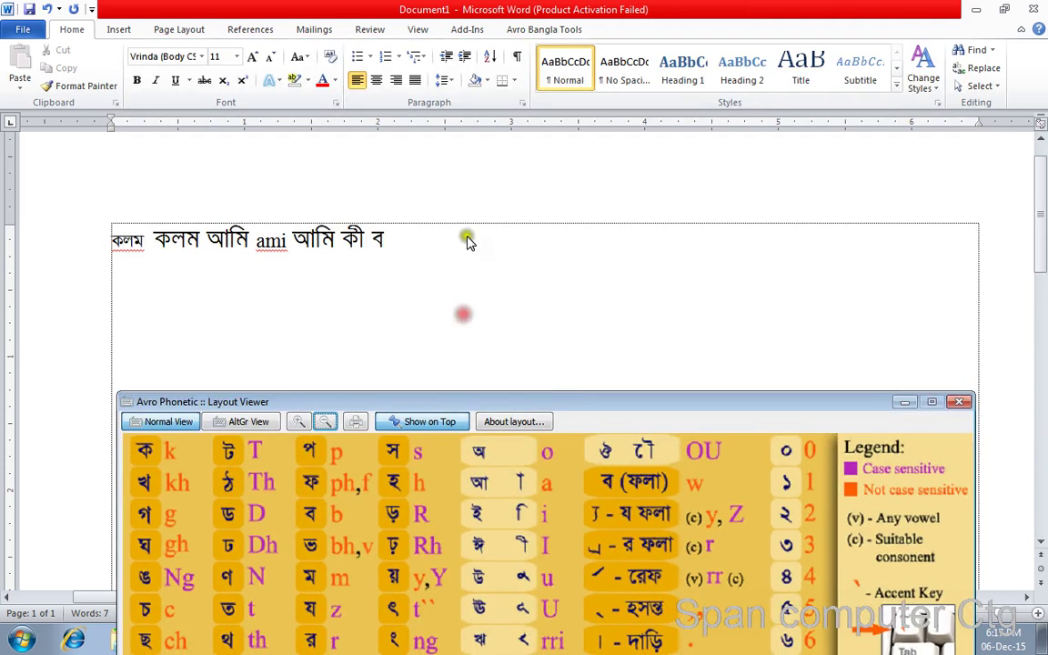
left_click(467, 239)
type("অ")
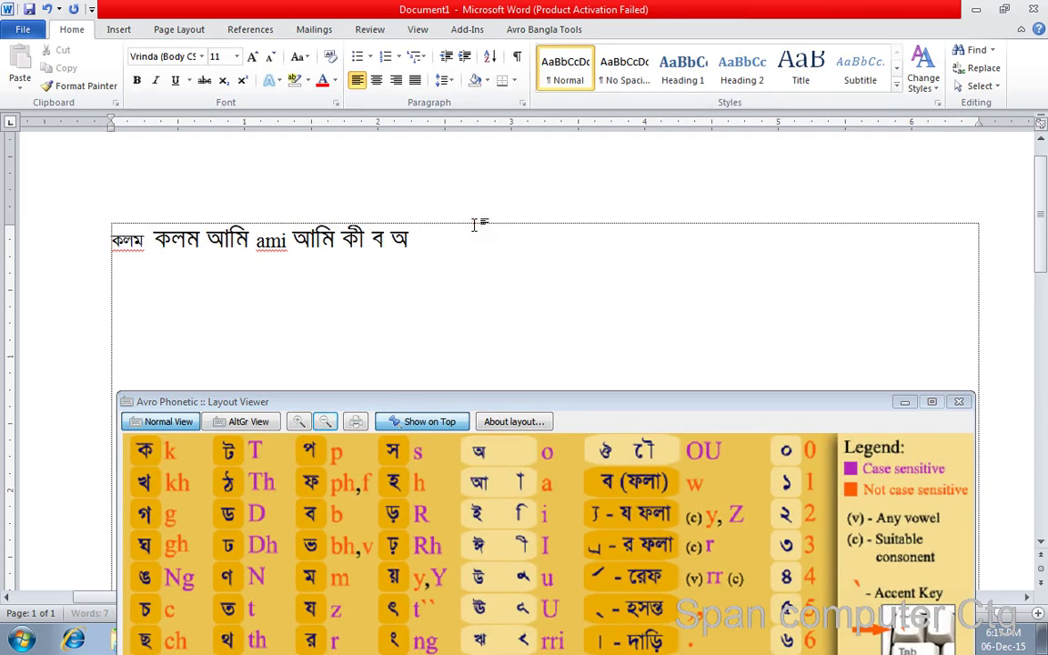
type("ম্র")
key("BackSpace")
type("র")
Open the print settings for the keyboard layout chart and close them without printing.
left_click_drag(386, 407, 393, 334)
left_click(483, 315)
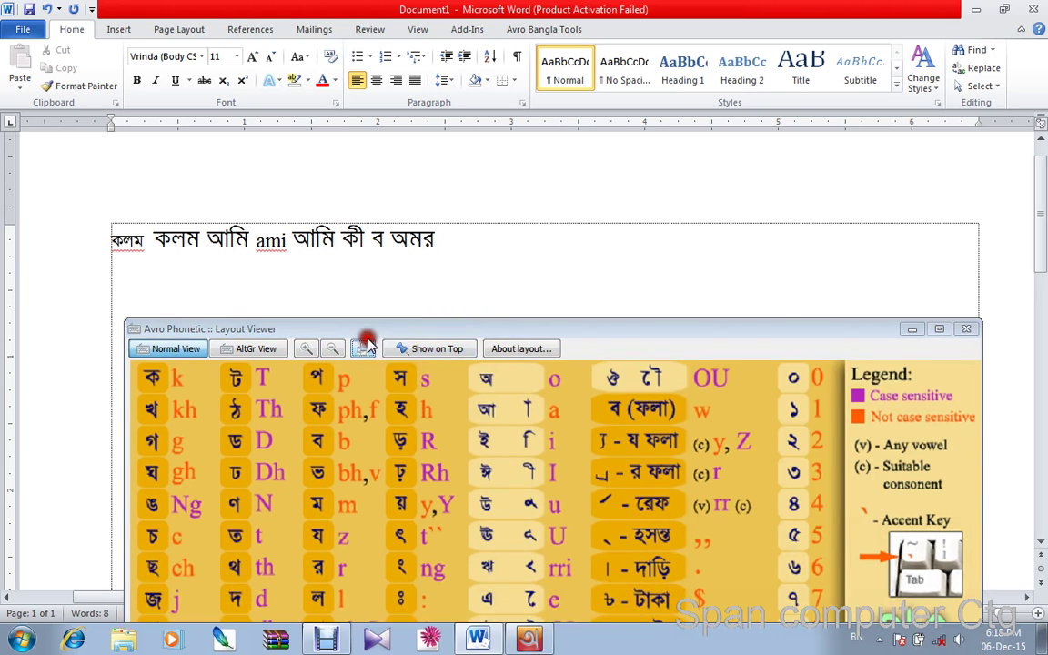
left_click(367, 344)
left_click(686, 138)
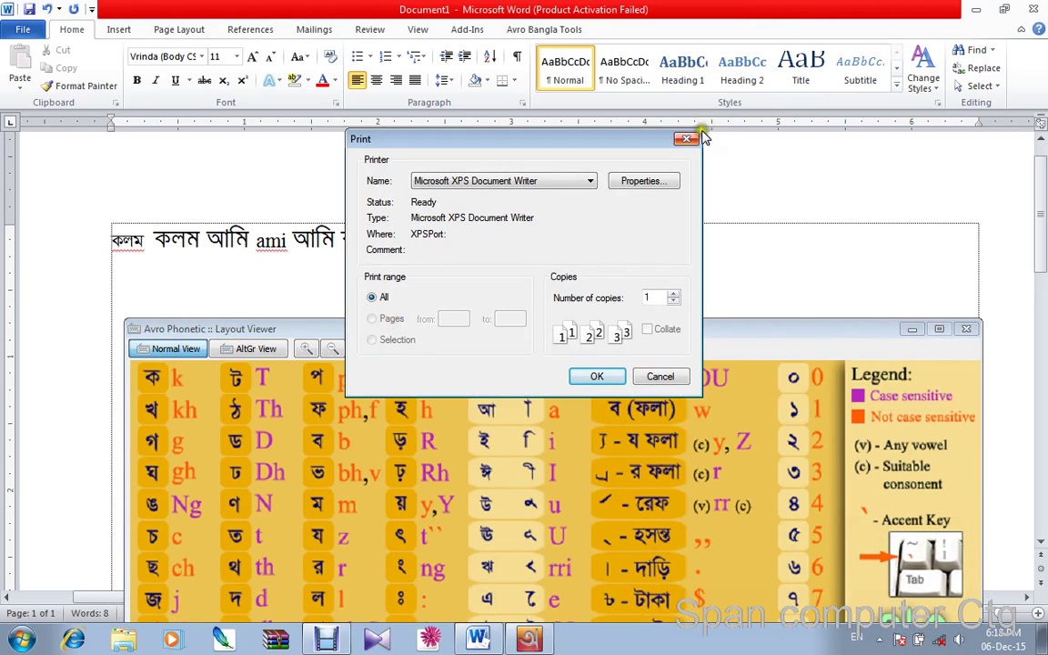
Reposition the layout viewer to consult the vowel signs and enter কা at the end of the line.
left_click_drag(685, 328, 664, 166)
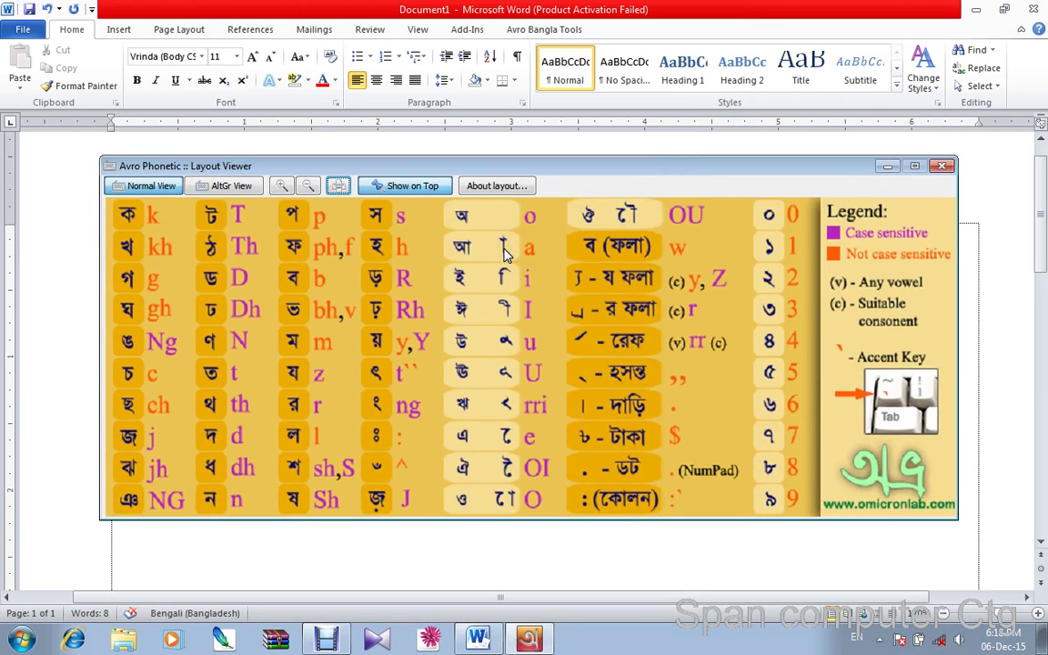
left_click_drag(573, 167, 578, 340)
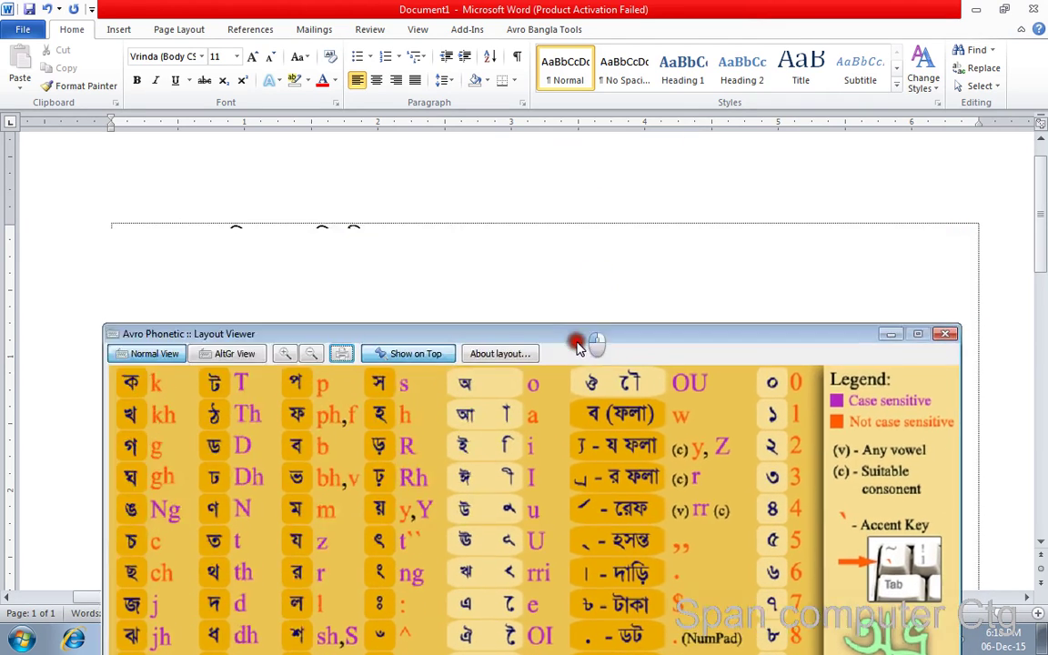
left_click(549, 261)
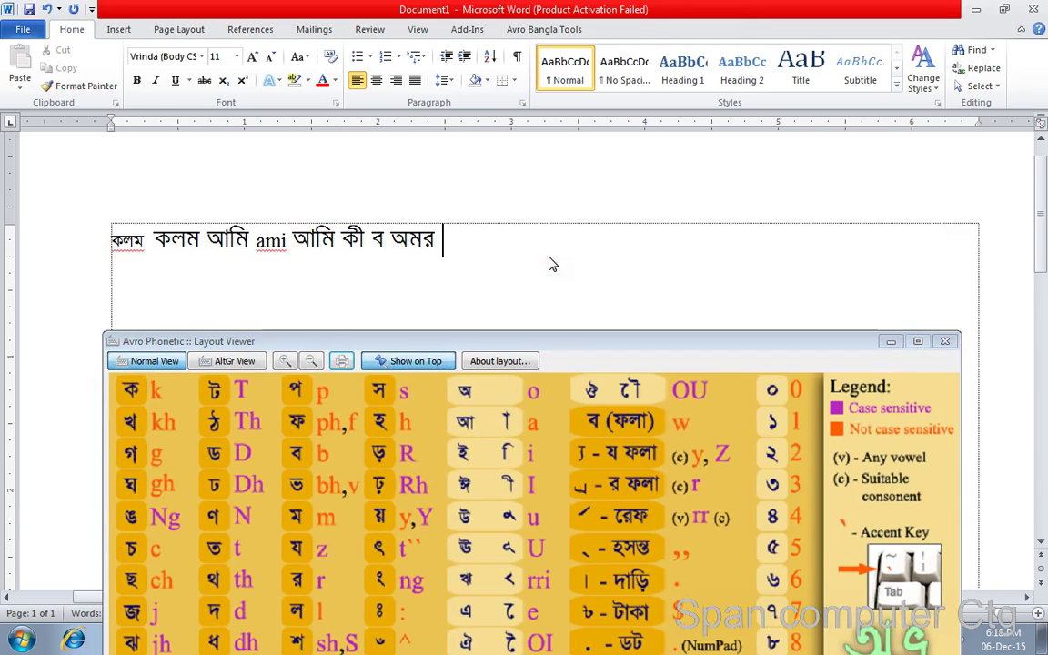
type("কা")
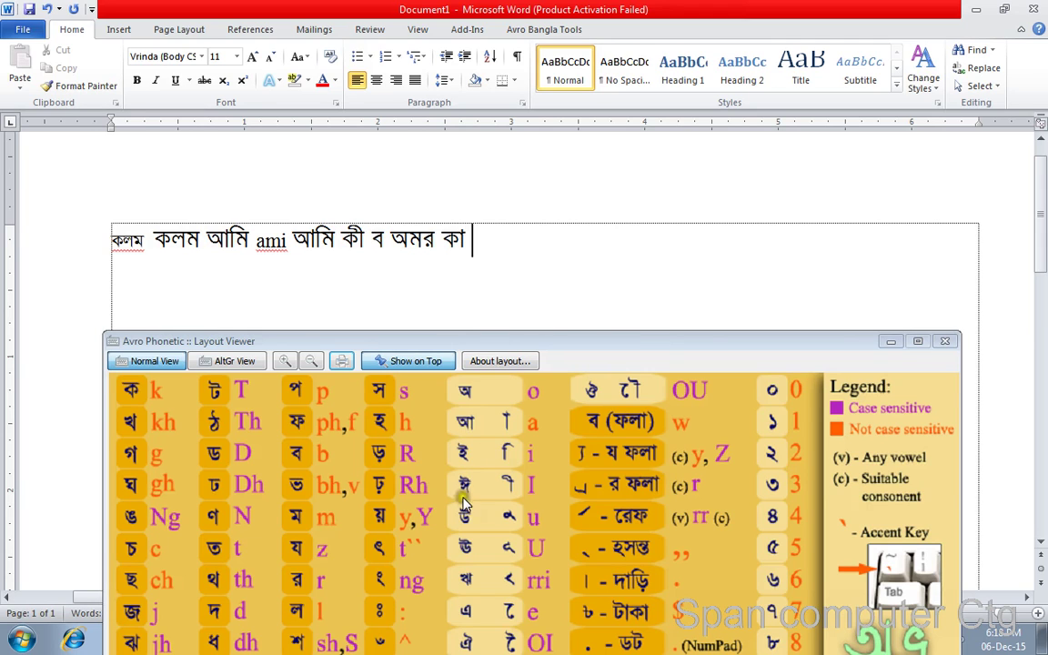
left_click_drag(499, 344, 557, 236)
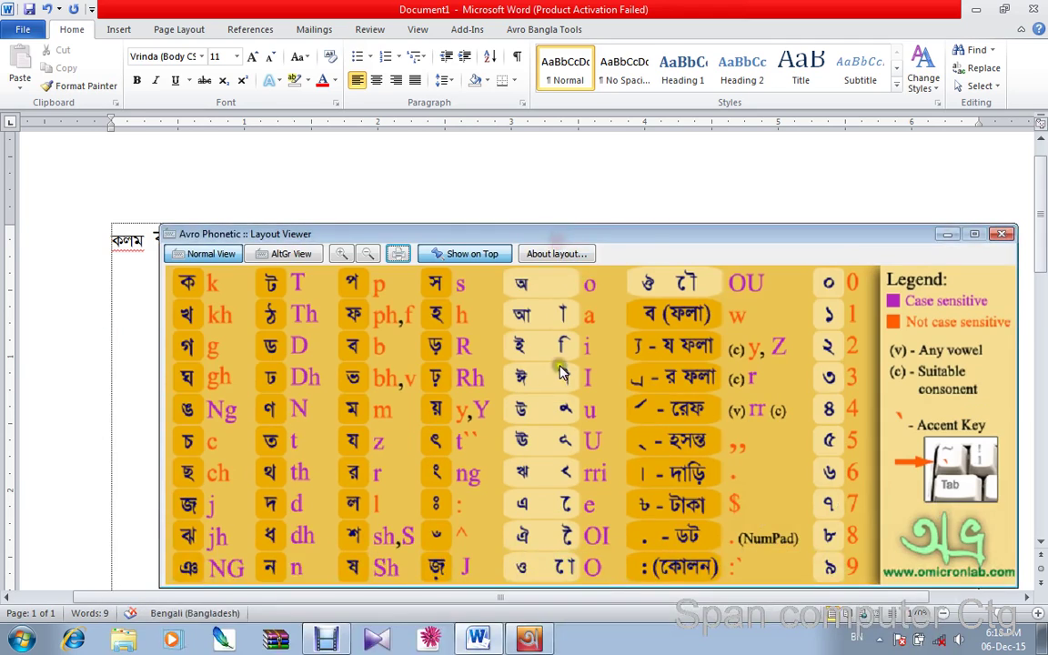